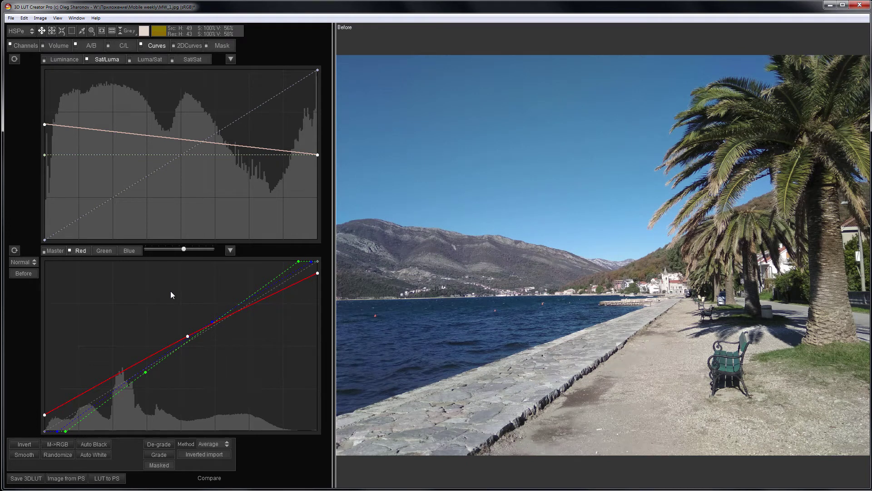
Step: Toggle the before/after view to show the graded beach promenade photo
{"action": "key", "text": "b"}
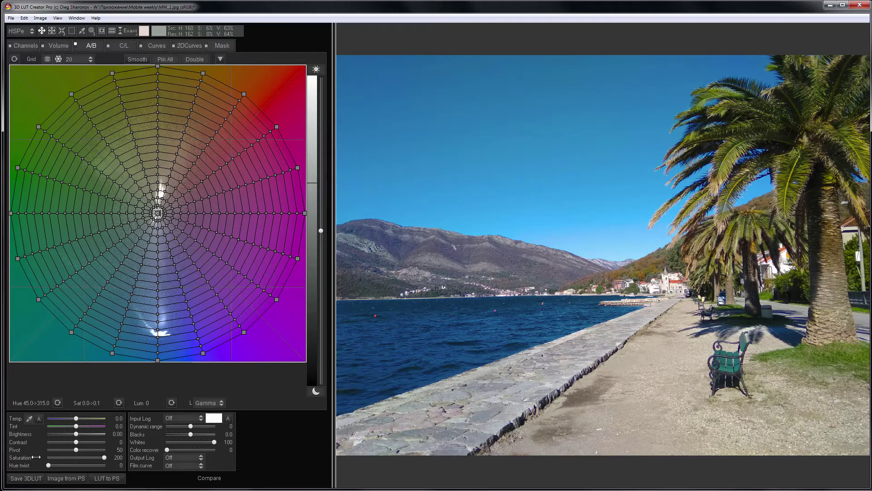
Step: Reset saturation to 100 and bring up the RGB Matrix channel panel
{"action": "double_click", "coordinate": [21, 457]}
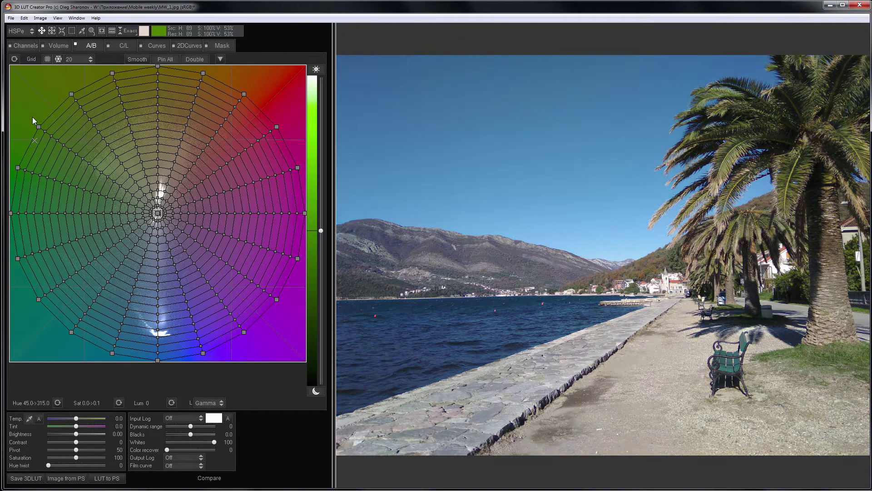
{"action": "left_click", "coordinate": [22, 46]}
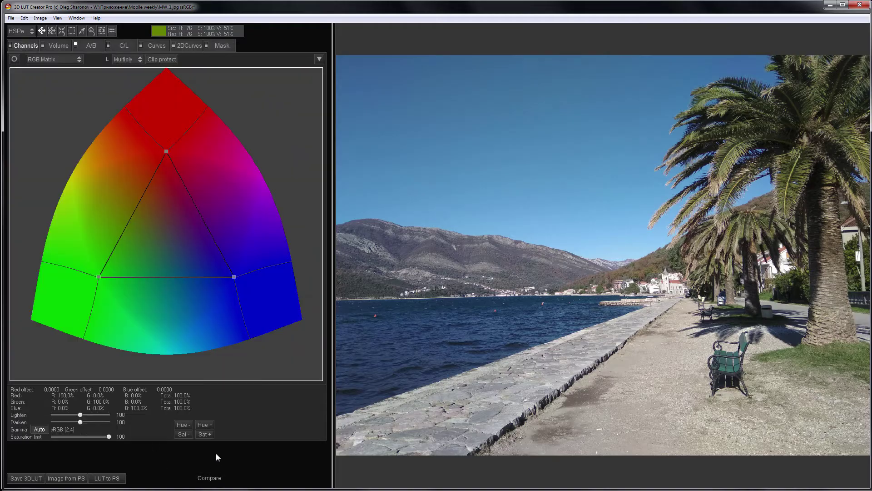
Step: Strongly boost the photo's saturation with five Sat+ clicks in the RGB Matrix
{"action": "left_click", "coordinate": [206, 434]}
{"action": "left_click", "coordinate": [206, 434]}
{"action": "left_click", "coordinate": [206, 435]}
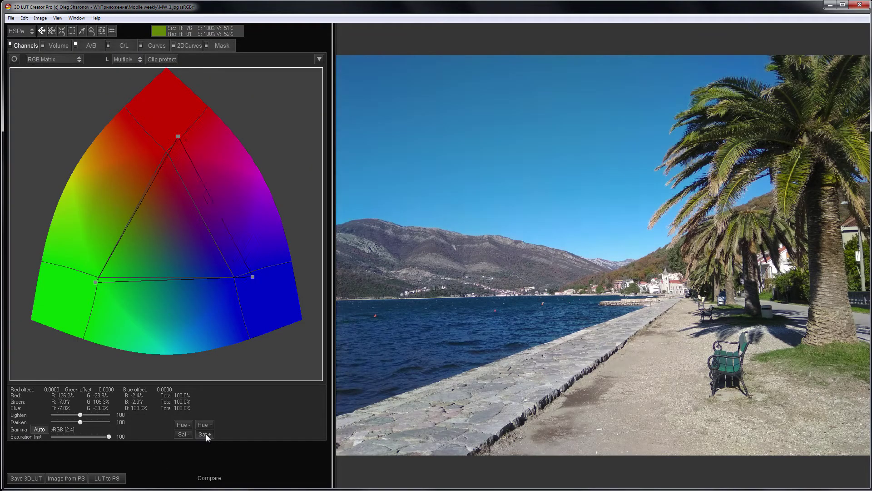
{"action": "left_click", "coordinate": [206, 434]}
{"action": "left_click", "coordinate": [205, 434]}
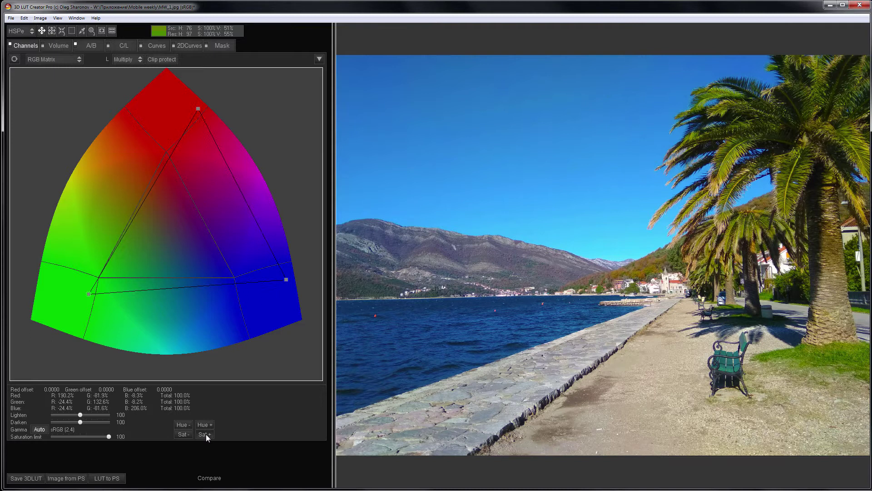
{"action": "left_click", "coordinate": [206, 434]}
{"action": "left_click", "coordinate": [205, 434]}
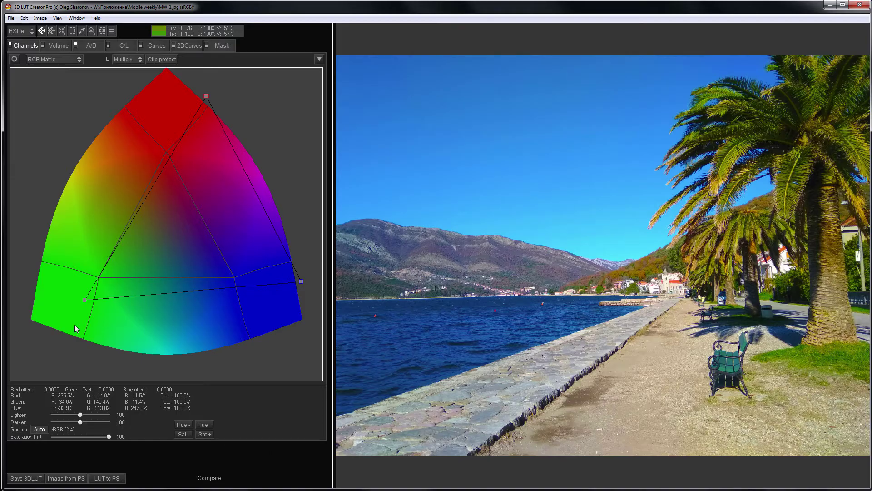
Step: Shift the green primary toward yellow, cap the saturation limit at 91, and compare
{"action": "left_click_drag", "start_coordinate": [85, 299], "coordinate": [91, 269]}
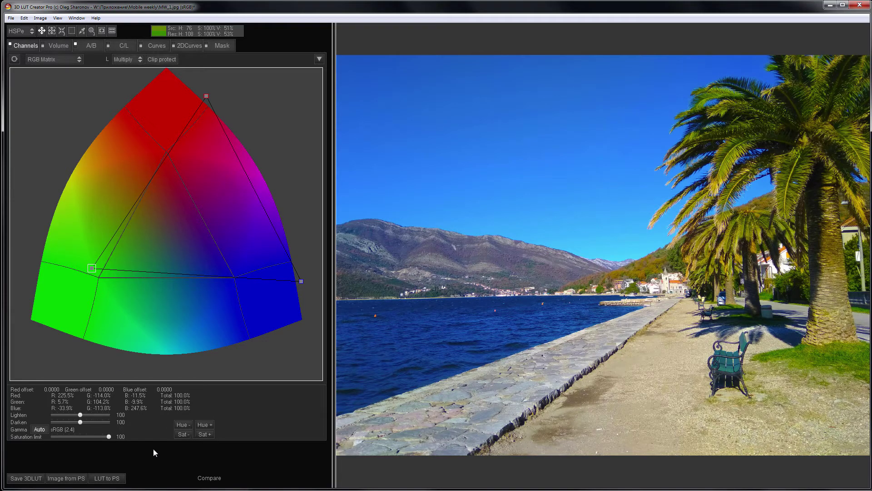
{"action": "left_click_drag", "start_coordinate": [108, 437], "coordinate": [105, 437]}
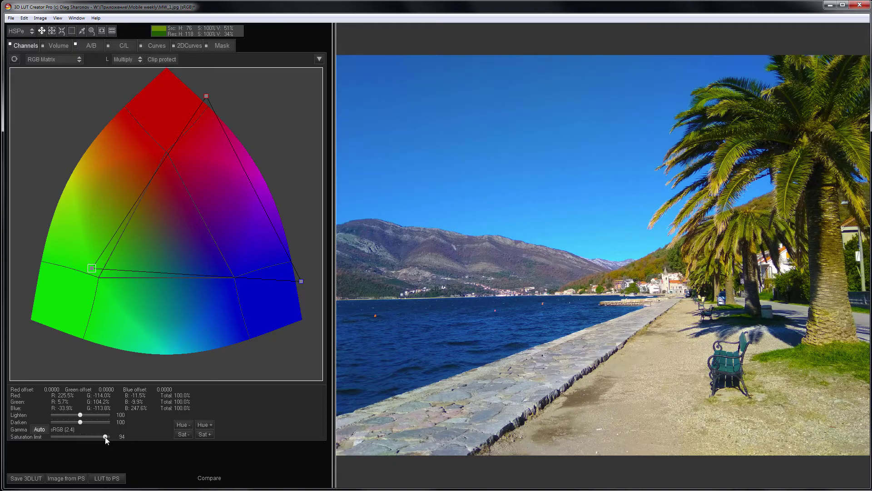
{"action": "key", "text": "c"}
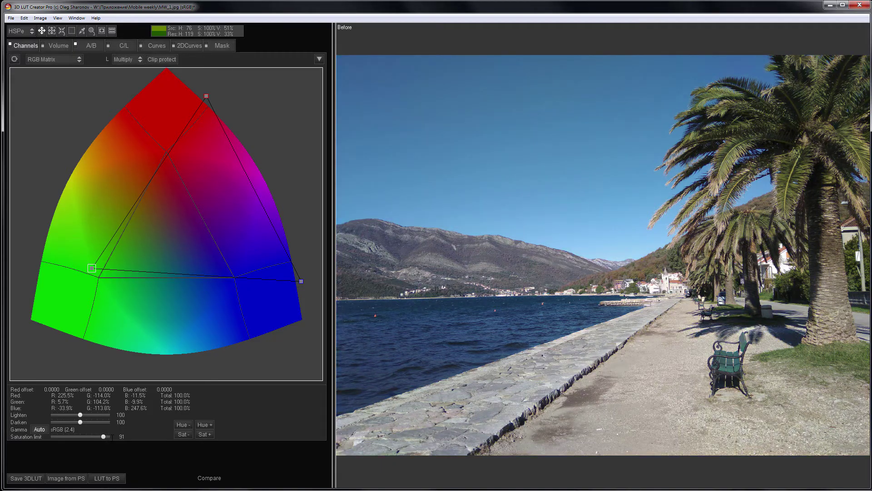
{"action": "key", "text": "c"}
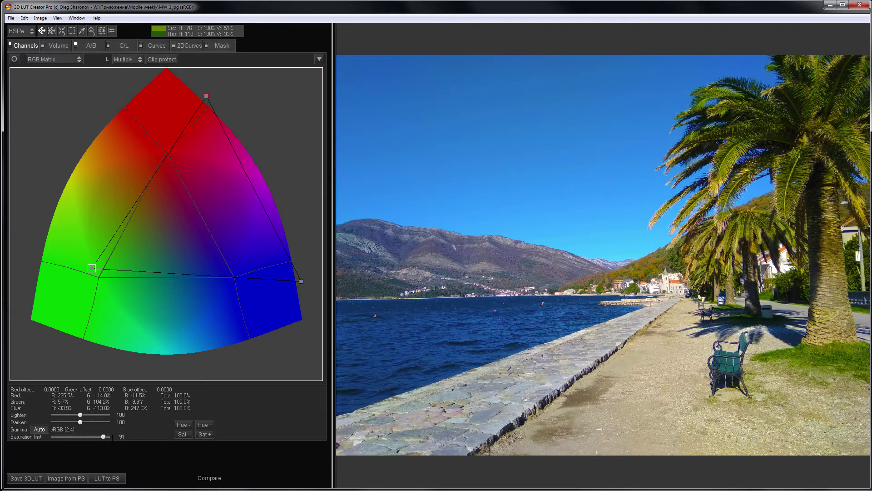
Step: On the A/B grid, select four green and yellow-green rim nodes and warm them toward yellow
{"action": "left_click", "coordinate": [92, 47]}
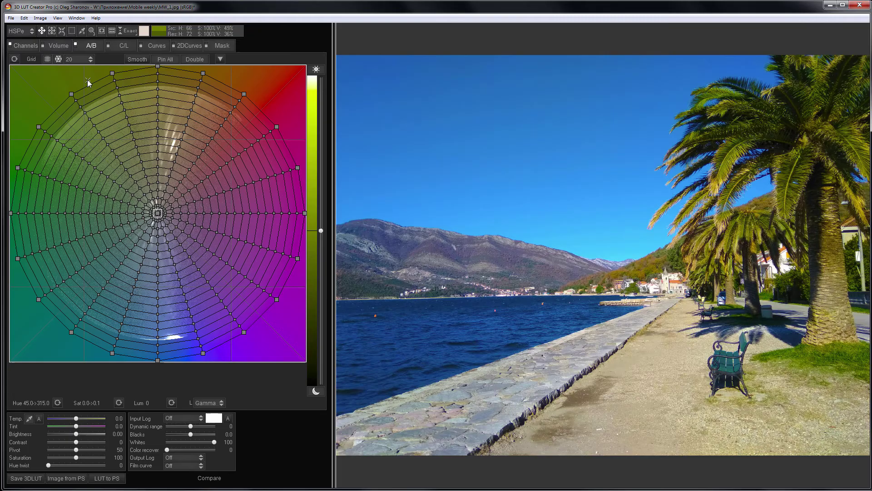
{"action": "left_click", "coordinate": [18, 168]}
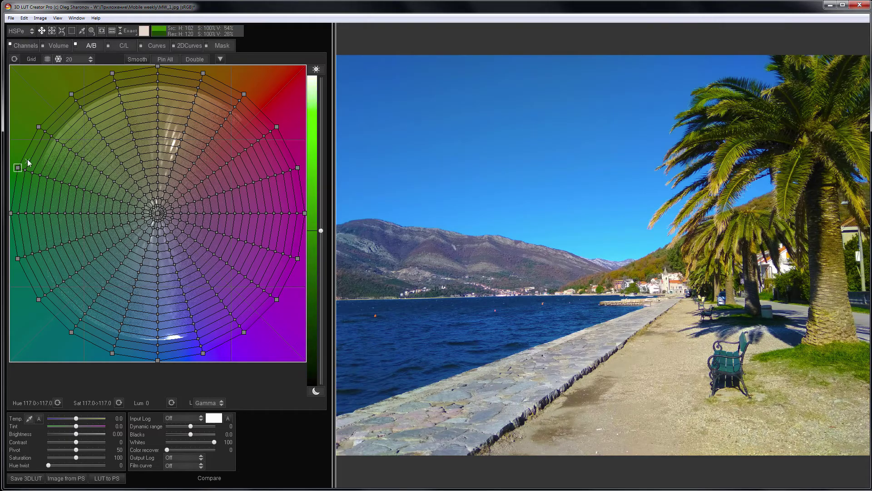
{"action": "left_click", "coordinate": [38, 127], "text": "shift"}
{"action": "left_click", "coordinate": [71, 94], "text": "shift"}
{"action": "left_click", "coordinate": [112, 72], "text": "shift"}
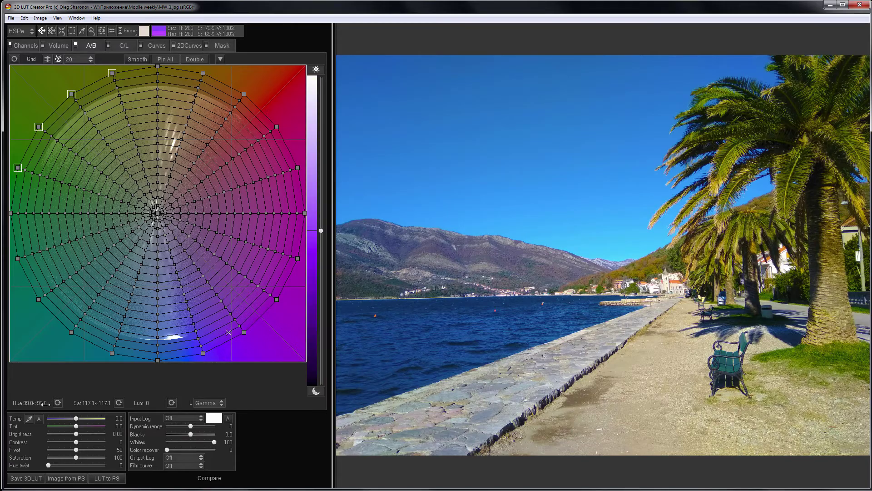
{"action": "mouse_move", "coordinate": [43, 403]}
{"action": "left_mouse_down"}
{"action": "mouse_move", "coordinate": [190, 414]}
{"action": "mouse_move", "coordinate": [174, 416]}
{"action": "left_mouse_up"}
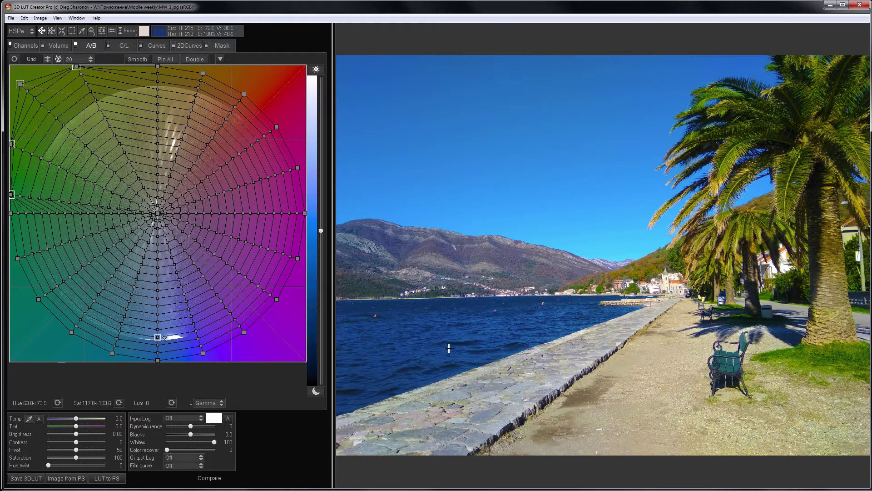
Step: Desaturate and brighten the blue-hue nodes covering the sky and sea
{"action": "left_click", "coordinate": [70, 332]}
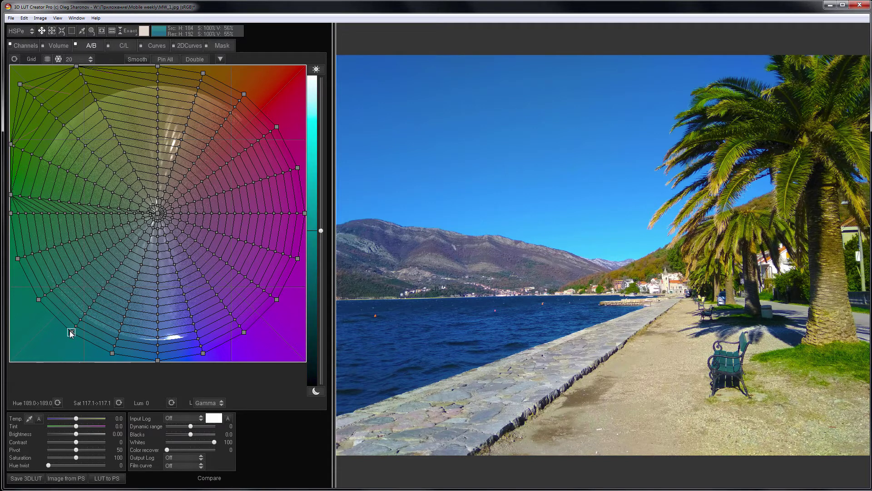
{"action": "left_click_drag", "start_coordinate": [87, 402], "coordinate": [68, 403]}
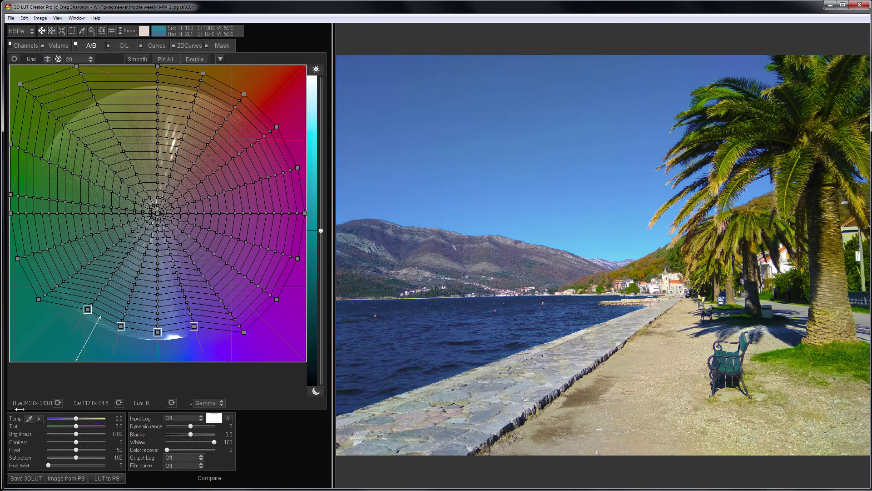
{"action": "left_click_drag", "start_coordinate": [164, 338], "coordinate": [162, 326]}
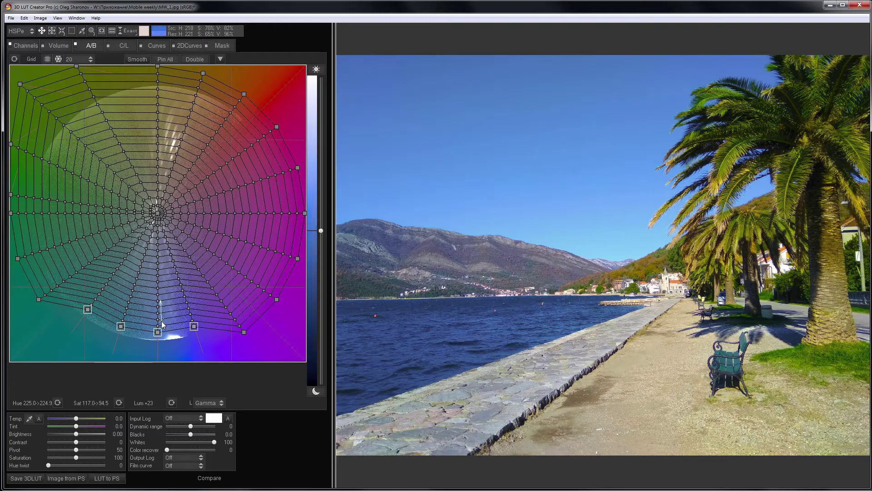
Step: Raise the Sat/Luma curve's left endpoint to enrich shadow saturation, then compare with the original
{"action": "left_click", "coordinate": [156, 46]}
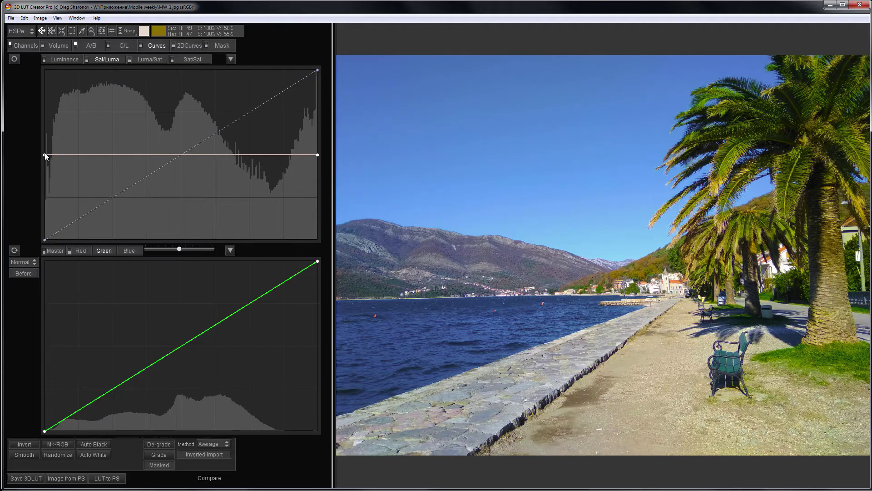
{"action": "left_click_drag", "start_coordinate": [44, 155], "coordinate": [37, 123]}
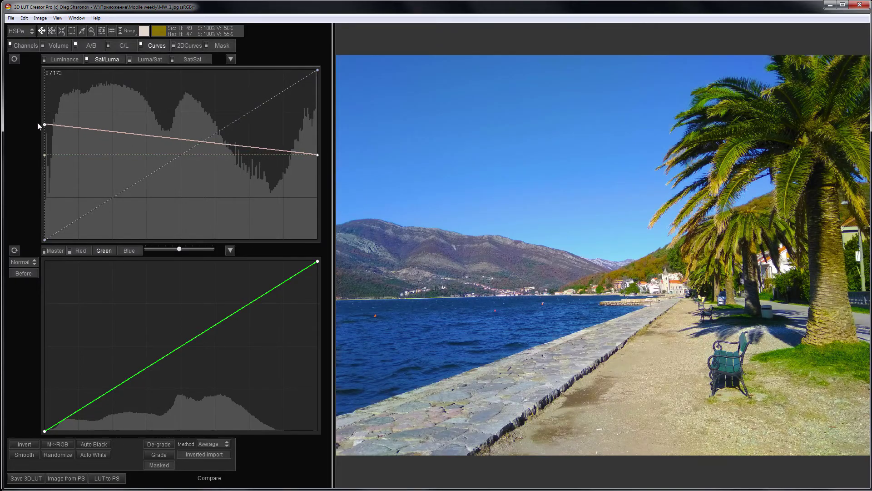
{"action": "key", "text": "b"}
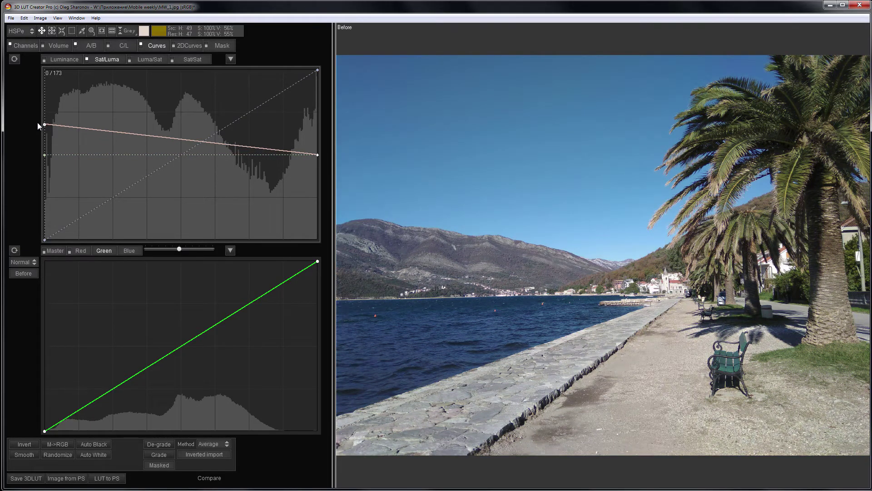
{"action": "key", "text": "b"}
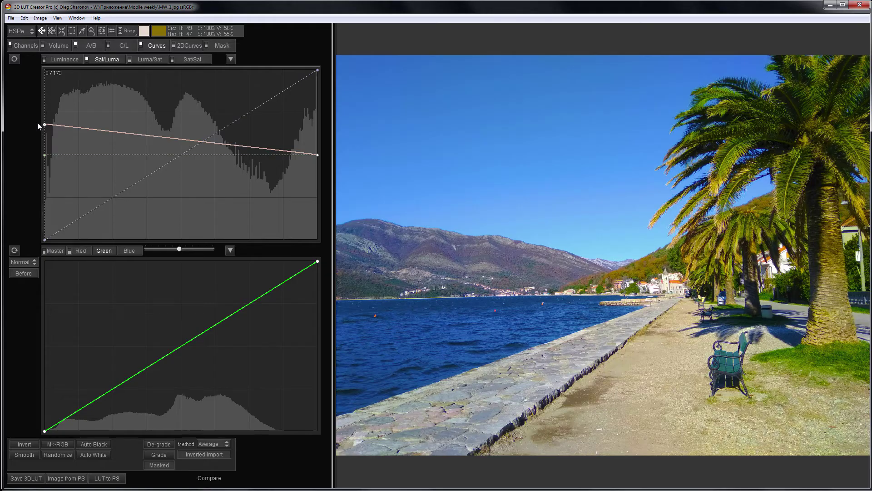
Step: Lift the red curve's shadows, lower its highlights, and clip the green curve for contrast
{"action": "left_click", "coordinate": [78, 250]}
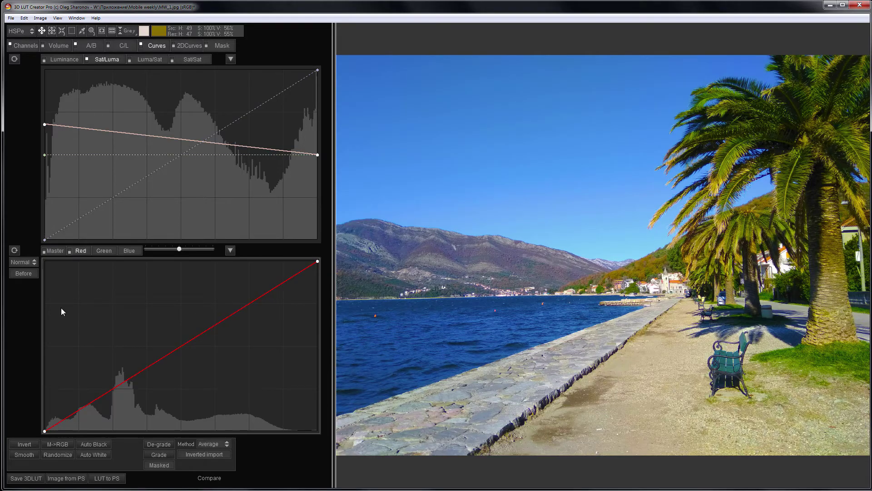
{"action": "left_click_drag", "start_coordinate": [44, 430], "coordinate": [43, 413]}
{"action": "mouse_move", "coordinate": [314, 264]}
{"action": "left_mouse_down"}
{"action": "mouse_move", "coordinate": [318, 272]}
{"action": "mouse_move", "coordinate": [298, 261]}
{"action": "left_mouse_up"}
{"action": "left_click", "coordinate": [104, 250]}
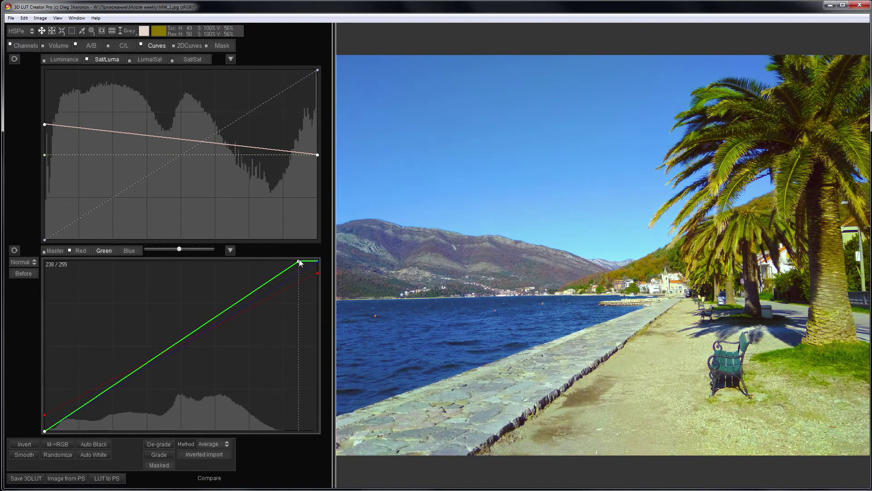
{"action": "left_click_drag", "start_coordinate": [44, 430], "coordinate": [66, 430]}
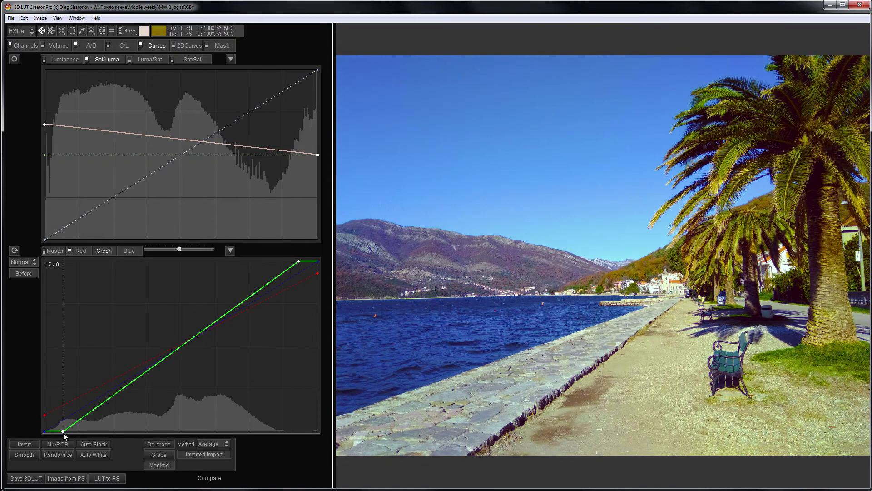
Step: Steepen the blue curve's highlights, deepen its shadows, and add a blue midtone point
{"action": "left_click", "coordinate": [129, 250]}
{"action": "left_click_drag", "start_coordinate": [317, 261], "coordinate": [308, 262]}
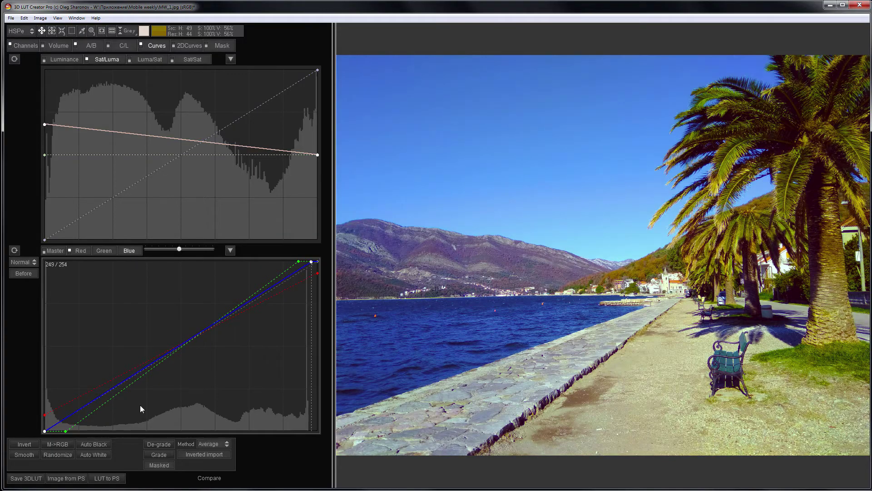
{"action": "left_click_drag", "start_coordinate": [44, 431], "coordinate": [57, 430]}
{"action": "left_click", "coordinate": [213, 323]}
Step: Add green and red midtone points, nudge red midtones up, and raise Blend to about 124%
{"action": "left_click", "coordinate": [146, 371]}
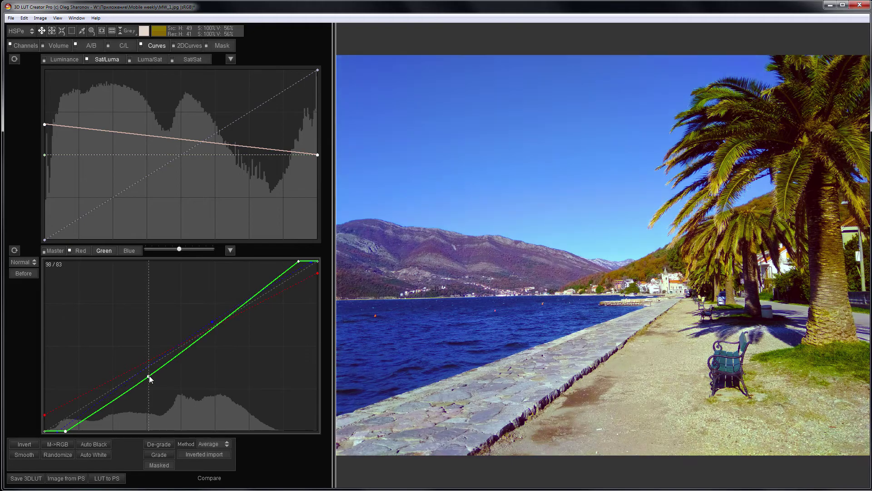
{"action": "left_click", "coordinate": [89, 251]}
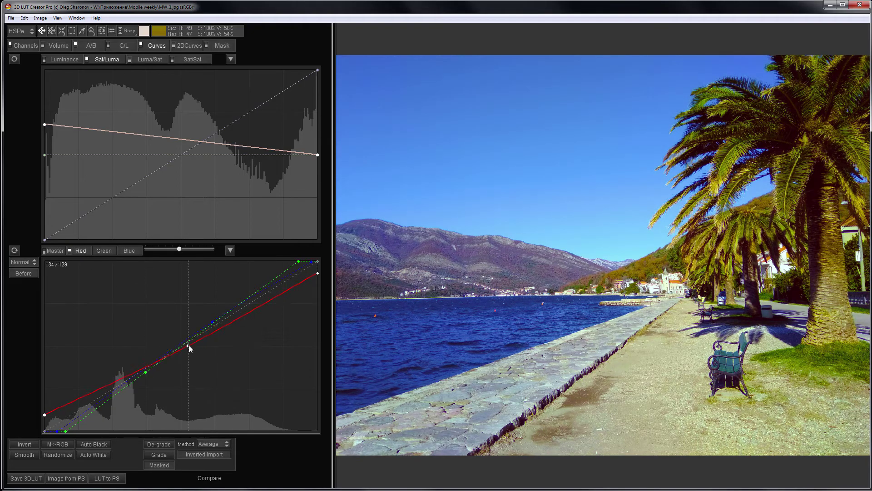
{"action": "left_click_drag", "start_coordinate": [188, 341], "coordinate": [188, 338]}
{"action": "mouse_move", "coordinate": [181, 250]}
{"action": "left_mouse_down"}
{"action": "mouse_move", "coordinate": [191, 256]}
{"action": "mouse_move", "coordinate": [170, 255]}
{"action": "mouse_move", "coordinate": [195, 261]}
{"action": "left_mouse_up"}
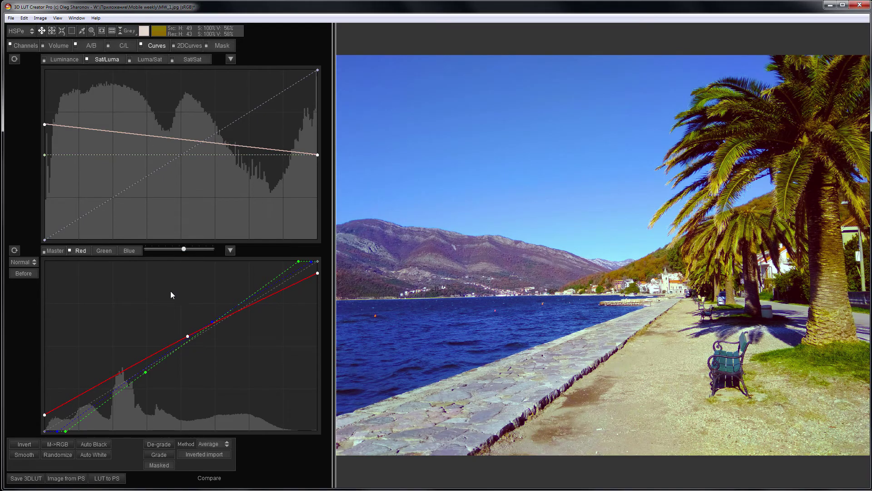
Step: Compare against the original photo, then switch off the tinted RGB curves look
{"action": "key", "text": "b"}
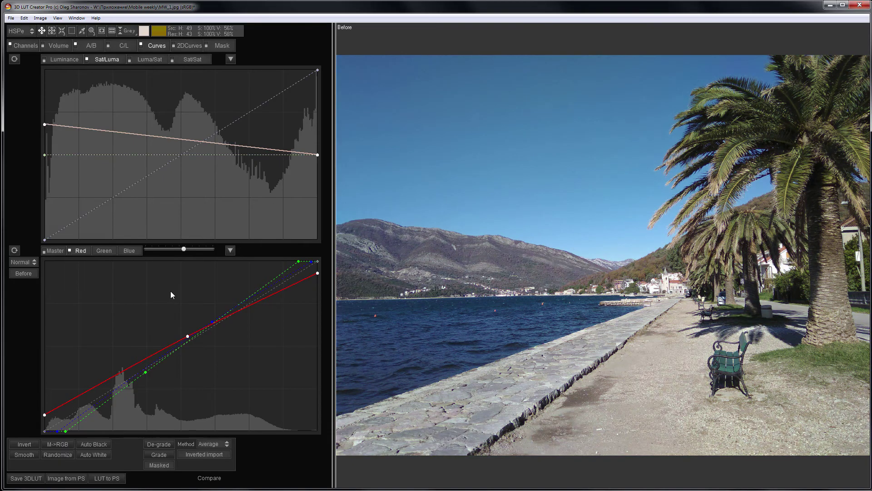
{"action": "key", "text": "b"}
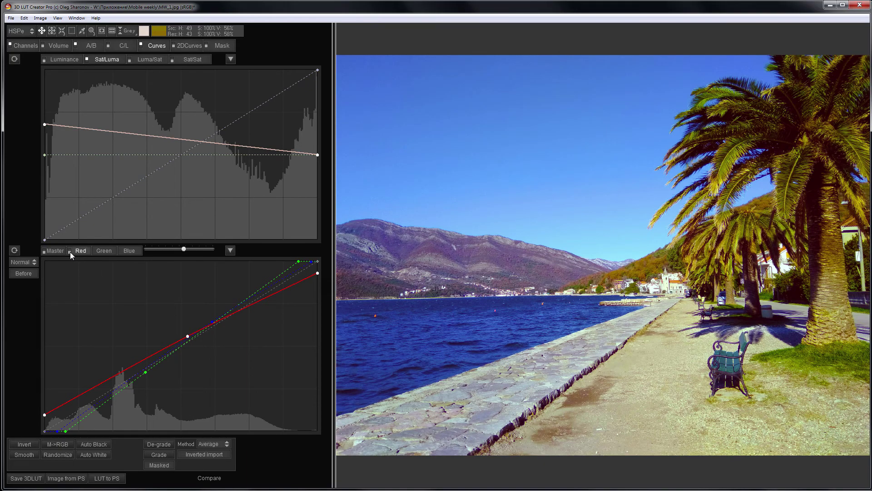
{"action": "key", "text": "b"}
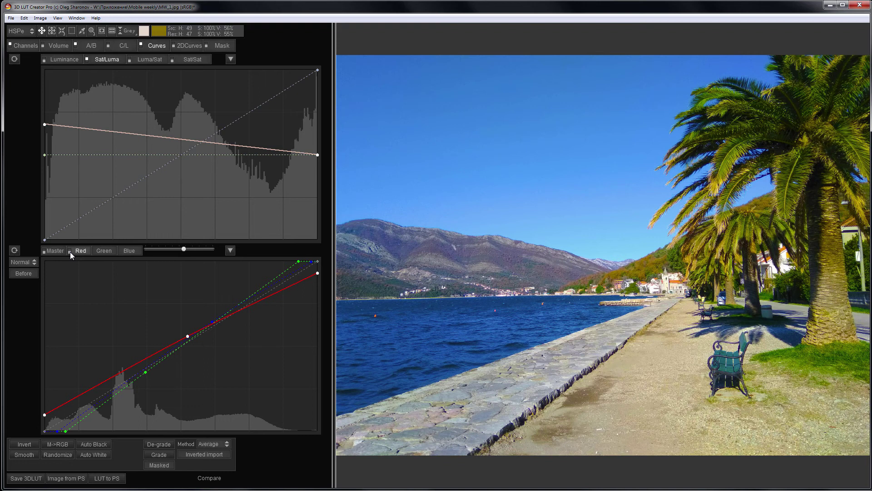